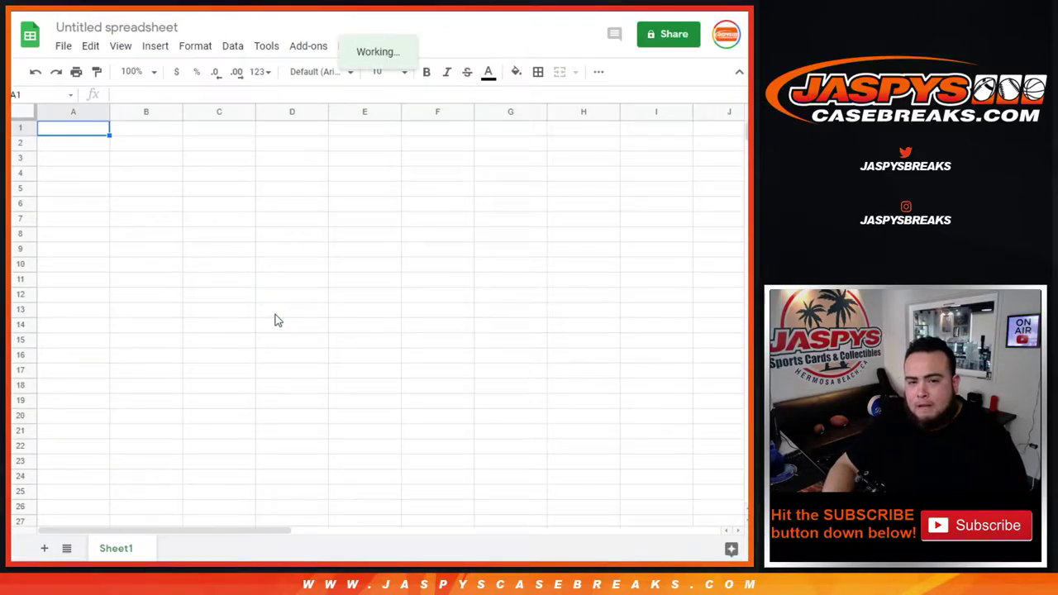
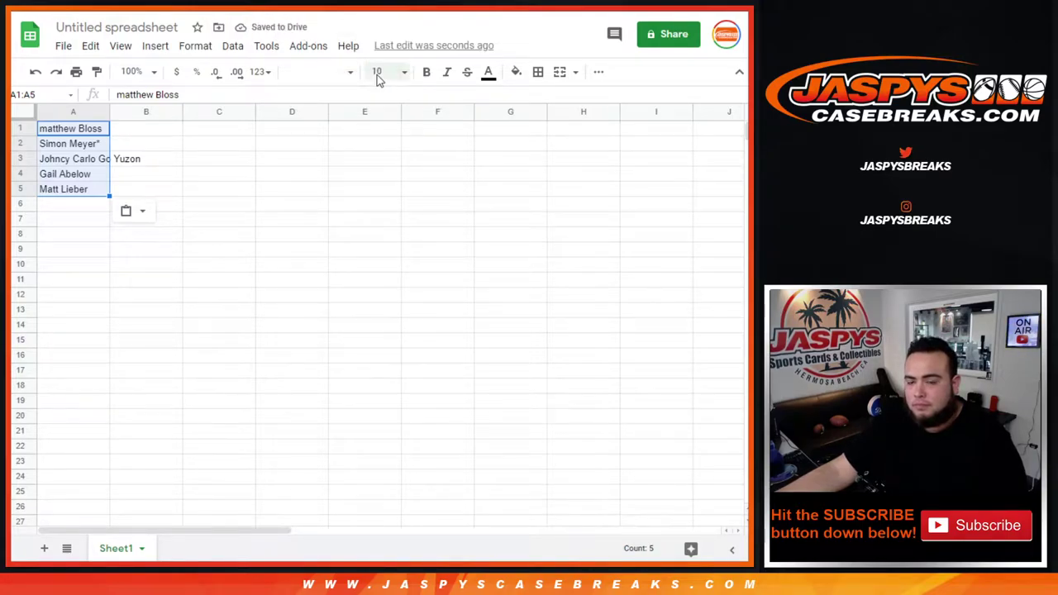
Step: Set the names to size 18, auto-fit column A, and select the crate's product title
{"action": "left_click", "coordinate": [378, 72]}
{"action": "type", "text": "18"}
{"action": "key", "text": "Return"}
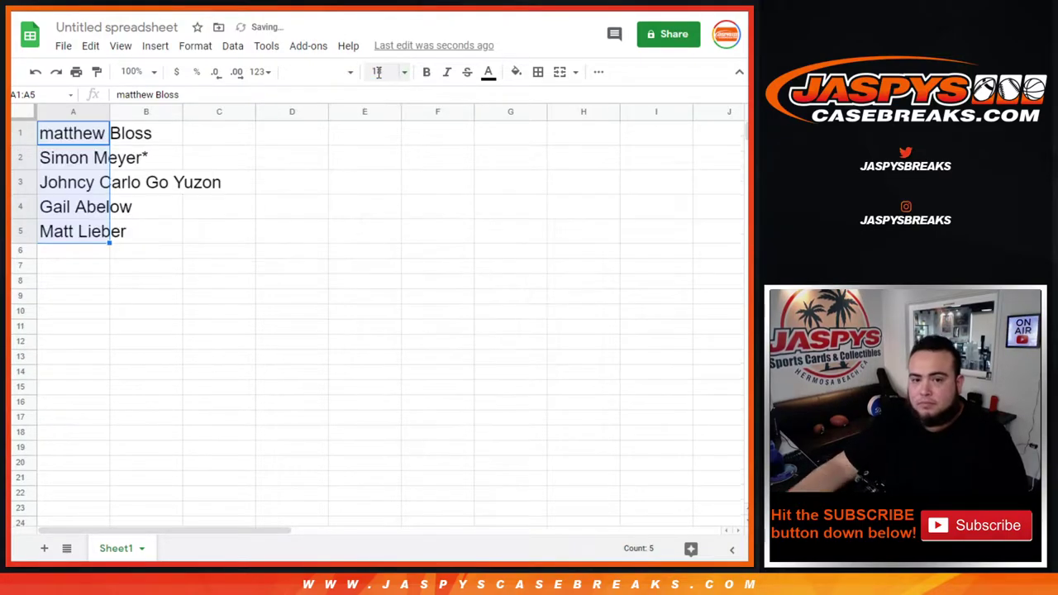
{"action": "double_click", "coordinate": [108, 110]}
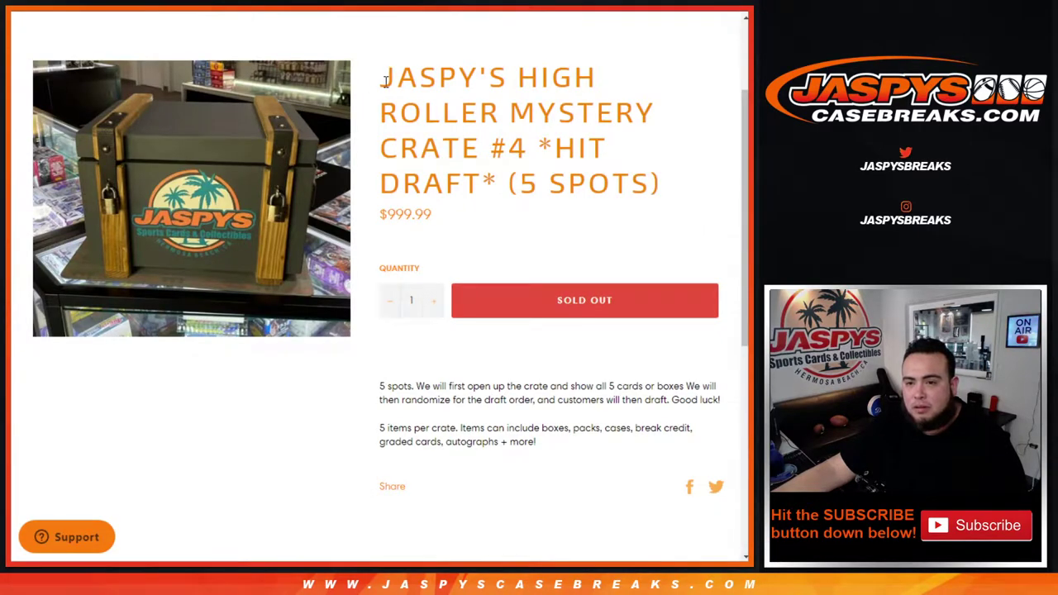
{"action": "left_click_drag", "start_coordinate": [382, 76], "coordinate": [496, 189]}
{"action": "key", "text": "ctrl+c"}
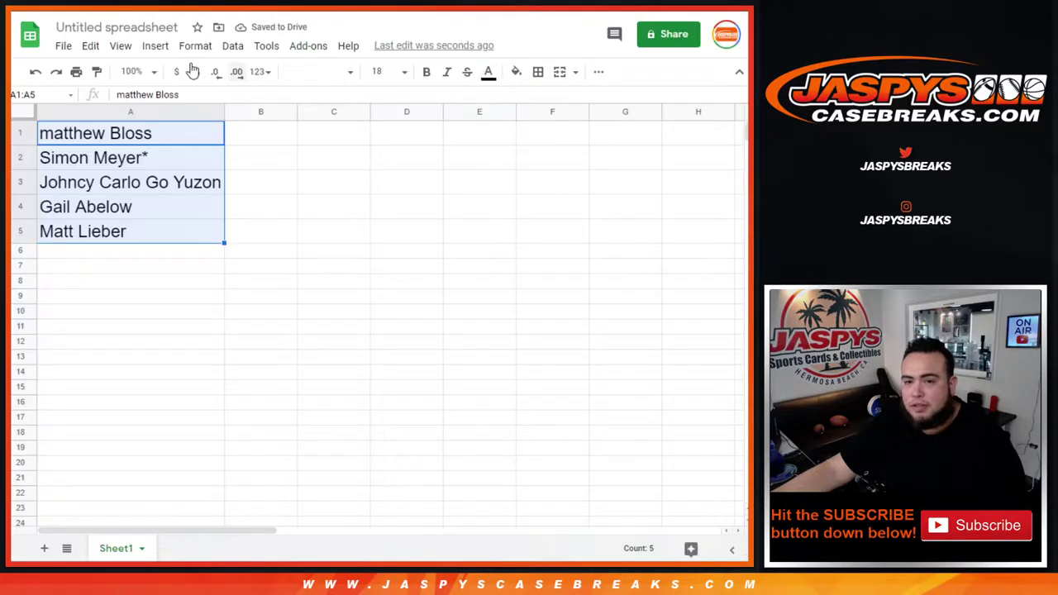
Step: Title the spreadsheet 'M. 2/8 - ' followed by the pasted crate title, then deselect the names
{"action": "left_click", "coordinate": [116, 27]}
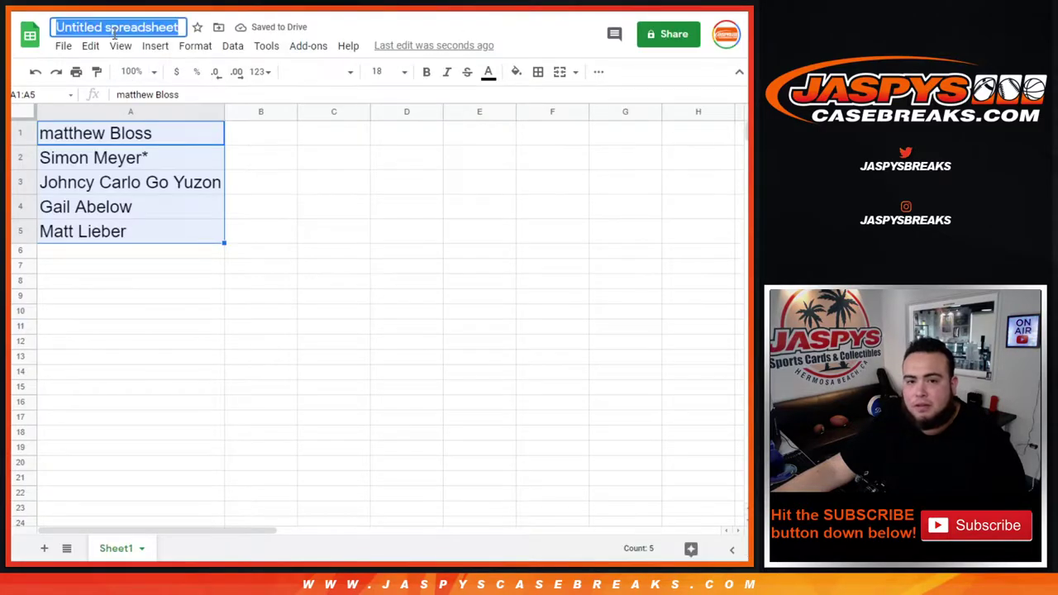
{"action": "type", "text": "S"}
{"action": "key", "text": "BackSpace"}
{"action": "type", "text": "M"}
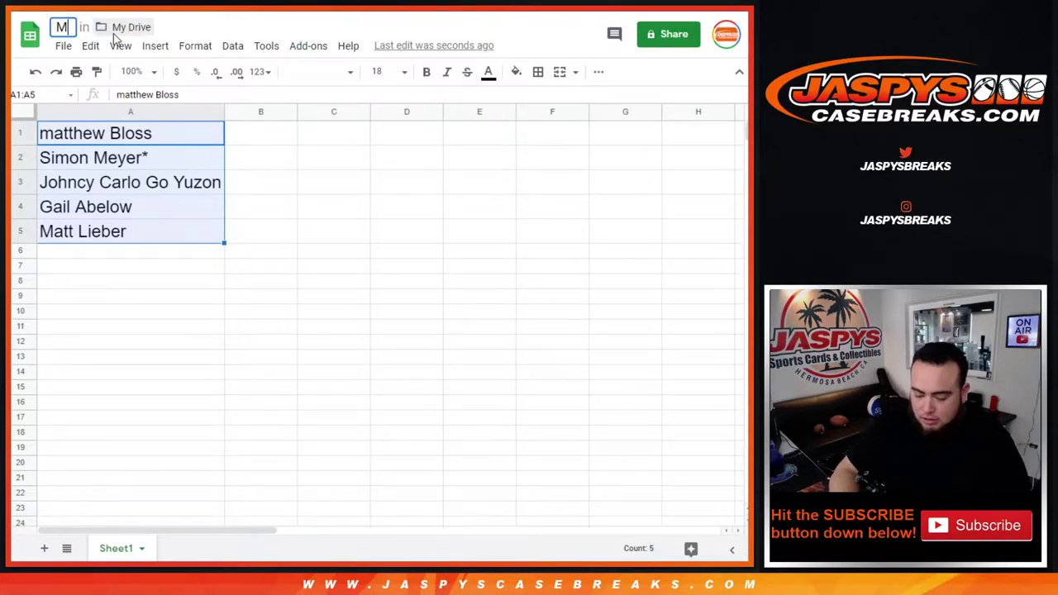
{"action": "type", "text": ". 2/9"}
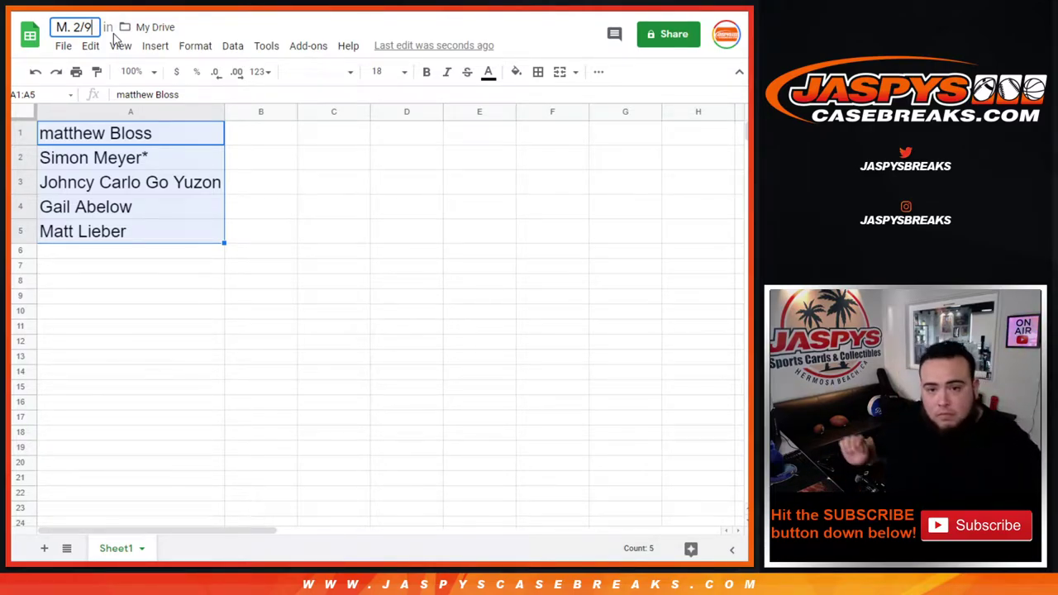
{"action": "key", "text": "BackSpace"}
{"action": "type", "text": "8"}
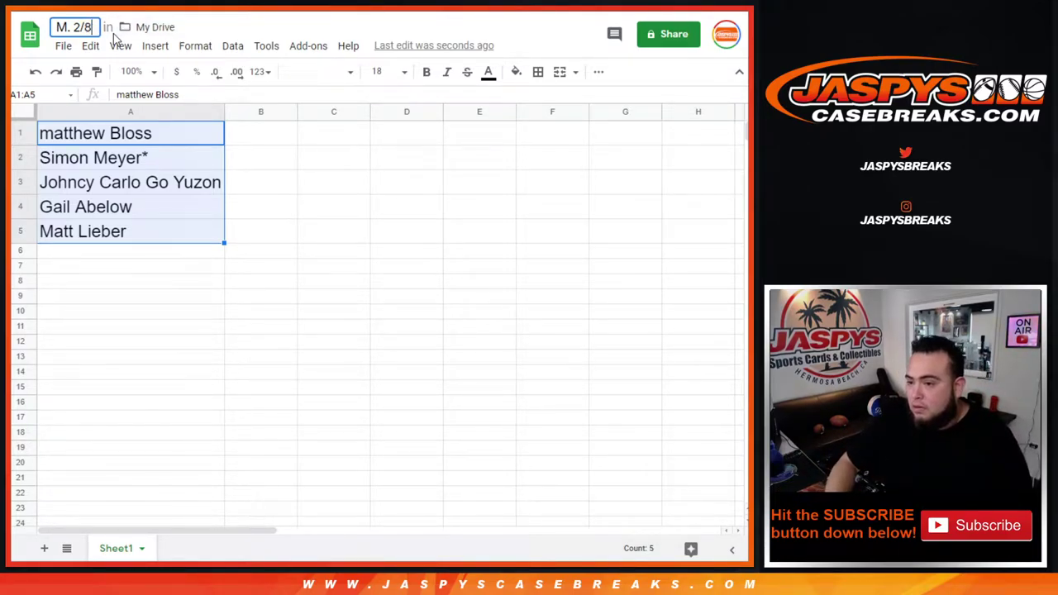
{"action": "type", "text": " -"}
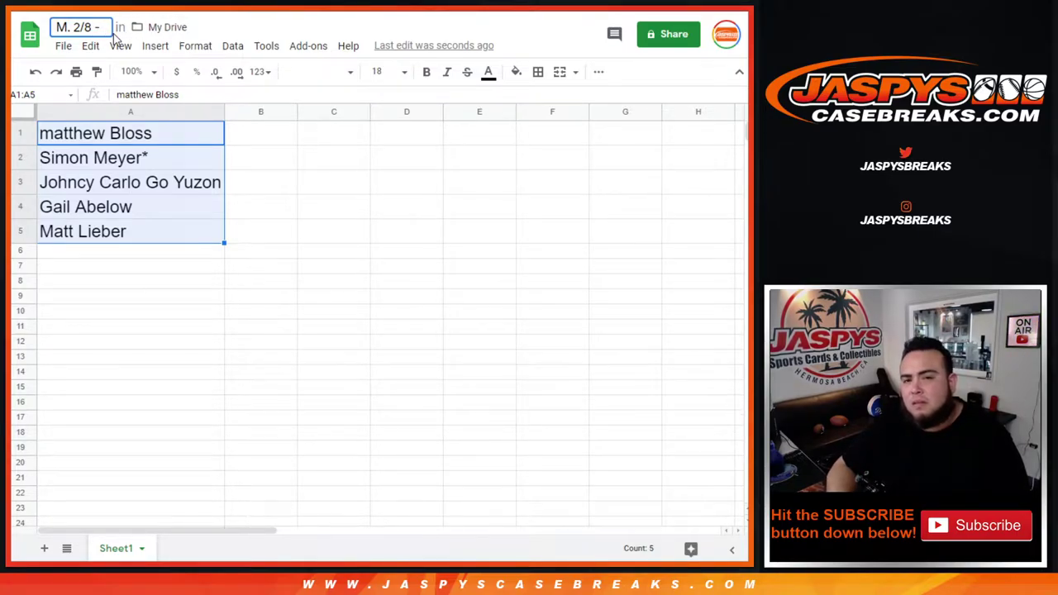
{"action": "key", "text": "ctrl+v"}
{"action": "key", "text": "Return"}
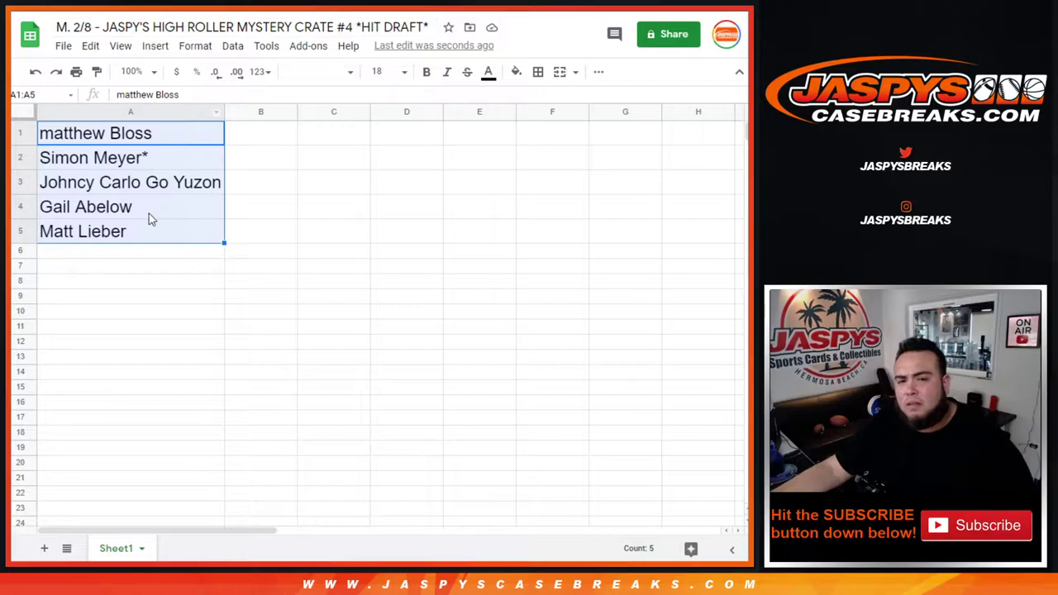
{"action": "left_click", "coordinate": [148, 214]}
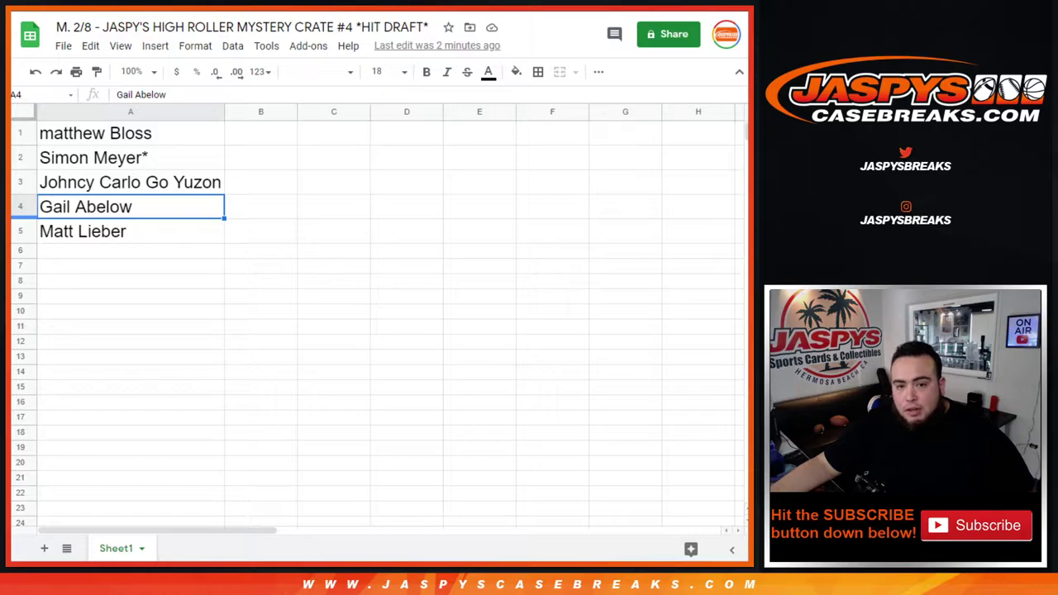
{"action": "left_click", "coordinate": [184, 137]}
{"action": "left_click", "coordinate": [256, 143]}
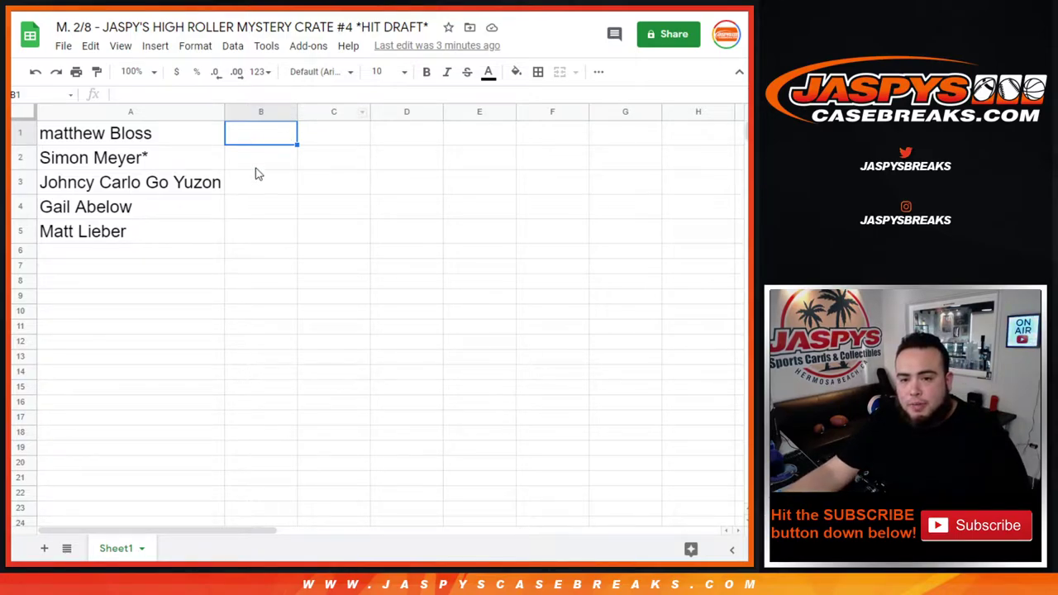
{"action": "left_click", "coordinate": [263, 232], "text": "shift"}
Step: Set B1:B5 to font size 18 and start B1's card text with the player name
{"action": "left_click", "coordinate": [377, 71]}
{"action": "left_click", "coordinate": [380, 281]}
{"action": "double_click", "coordinate": [249, 139]}
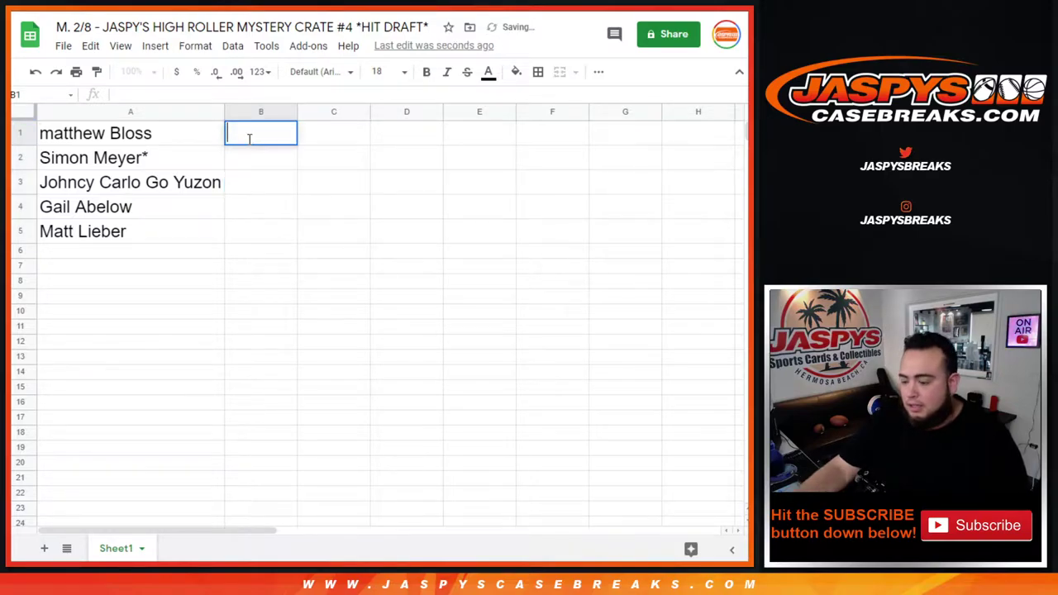
{"action": "type", "text": "JASO TUT"}
{"action": "key", "text": "BackSpace"}
{"action": "key", "text": "BackSpace"}
{"action": "type", "text": "ATUM"}
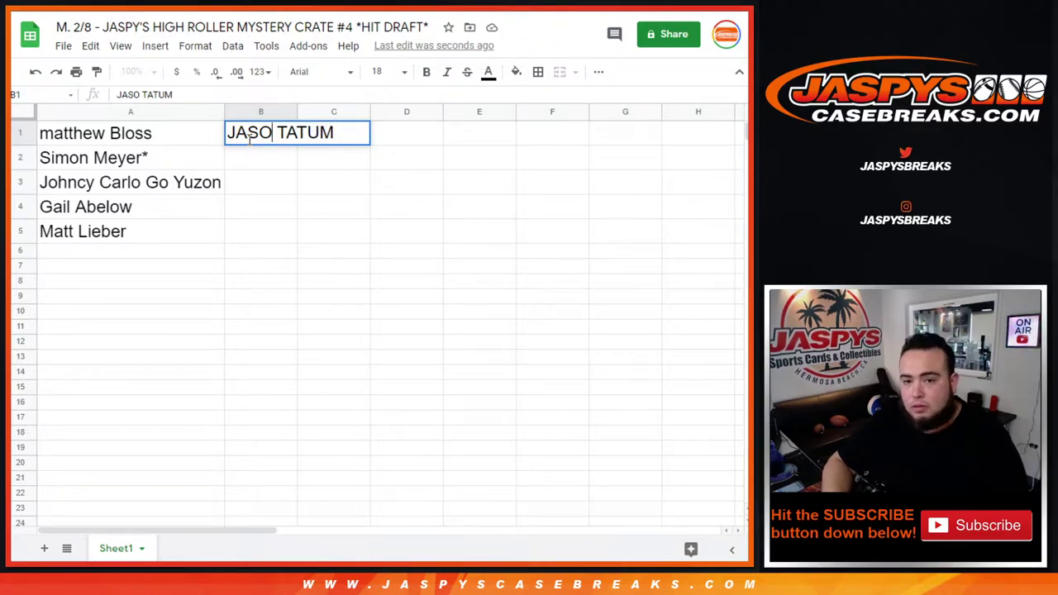
Step: Complete B1 as '2017 SELECT JAYSON TATUM SILVER PSA 10'
{"action": "key", "text": "Home"}
{"action": "type", "text": "2017"}
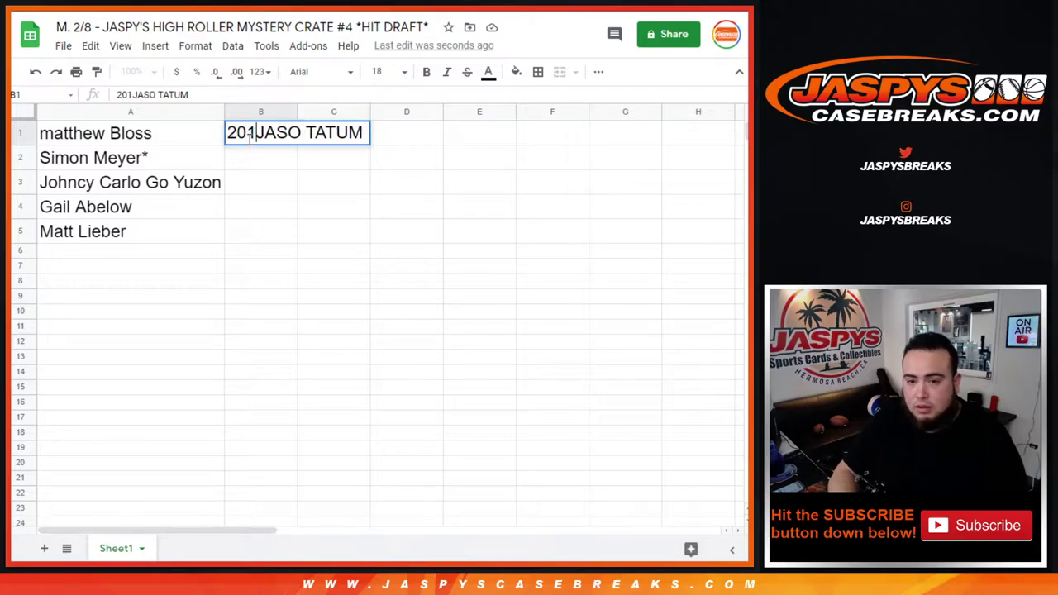
{"action": "type", "text": " SLE"}
{"action": "key", "text": "BackSpace"}
{"action": "key", "text": "BackSpace"}
{"action": "type", "text": "ELECT"}
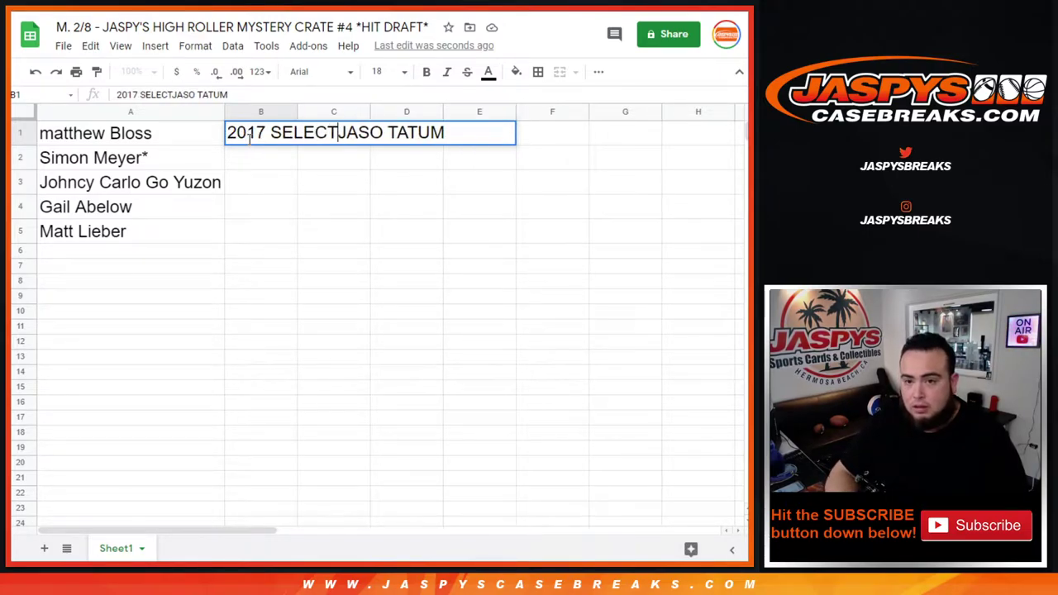
{"action": "key", "text": "Right"}
{"action": "key", "text": "Right"}
{"action": "key", "text": "Right"}
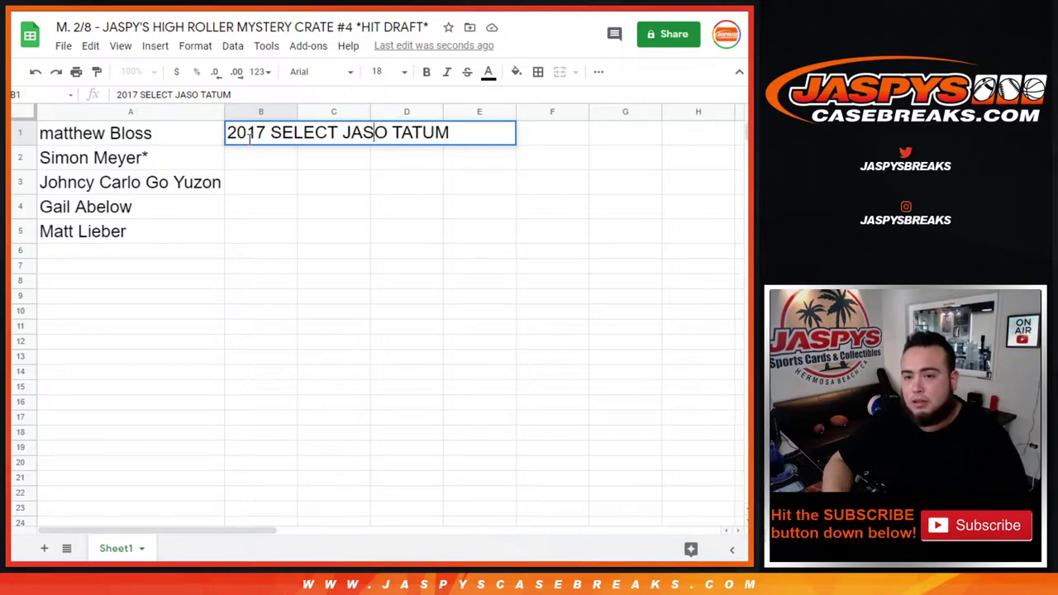
{"action": "key", "text": "BackSpace"}
{"action": "type", "text": "YSO"}
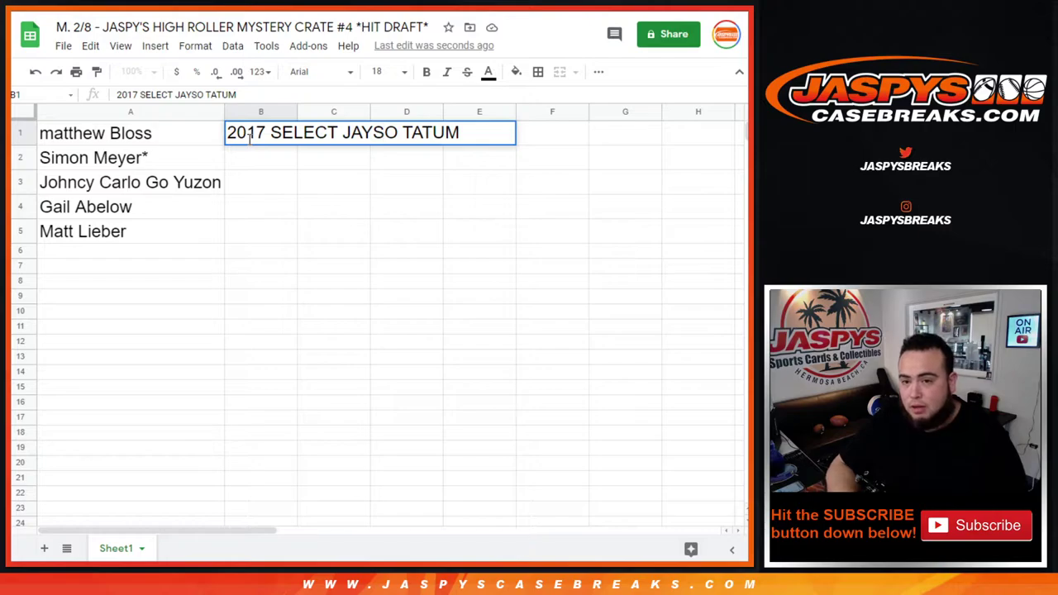
{"action": "type", "text": "N"}
{"action": "key", "text": "Right"}
{"action": "key", "text": "Right"}
{"action": "key", "text": "Right"}
{"action": "key", "text": "Right"}
{"action": "key", "text": "Right"}
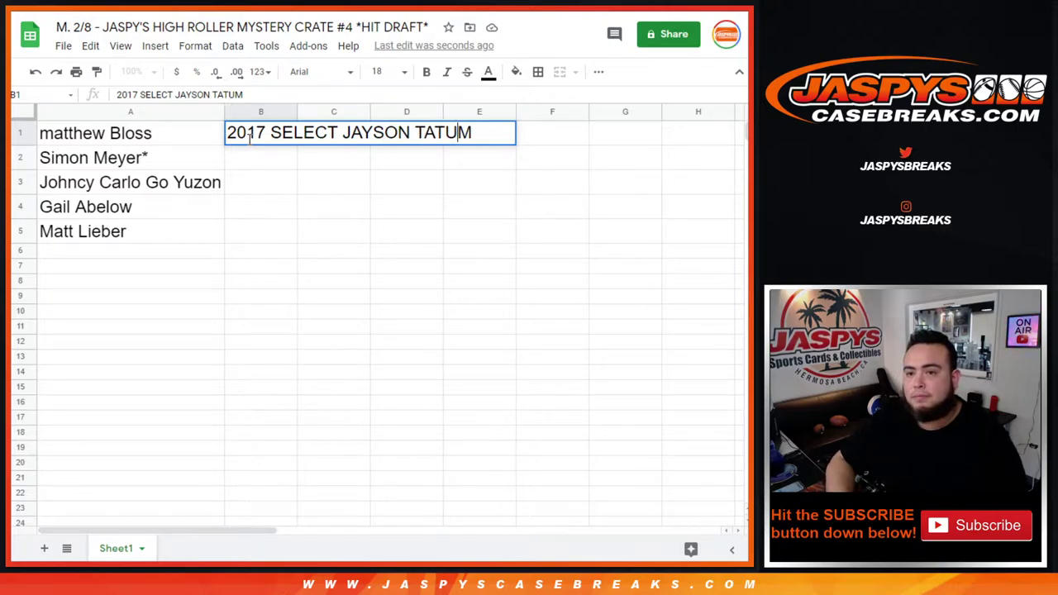
{"action": "type", "text": "S"}
{"action": "key", "text": "BackSpace"}
{"action": "type", "text": "SILVER PSA 10"}
{"action": "key", "text": "Return"}
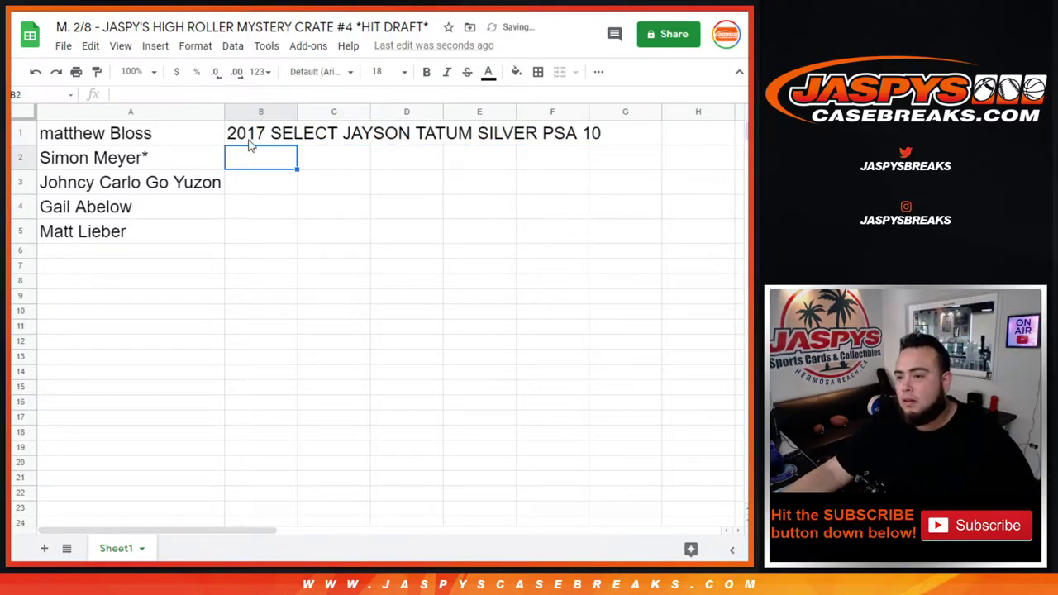
Step: Auto-fit column B to B1's card text and select the second customer in A2
{"action": "double_click", "coordinate": [297, 111]}
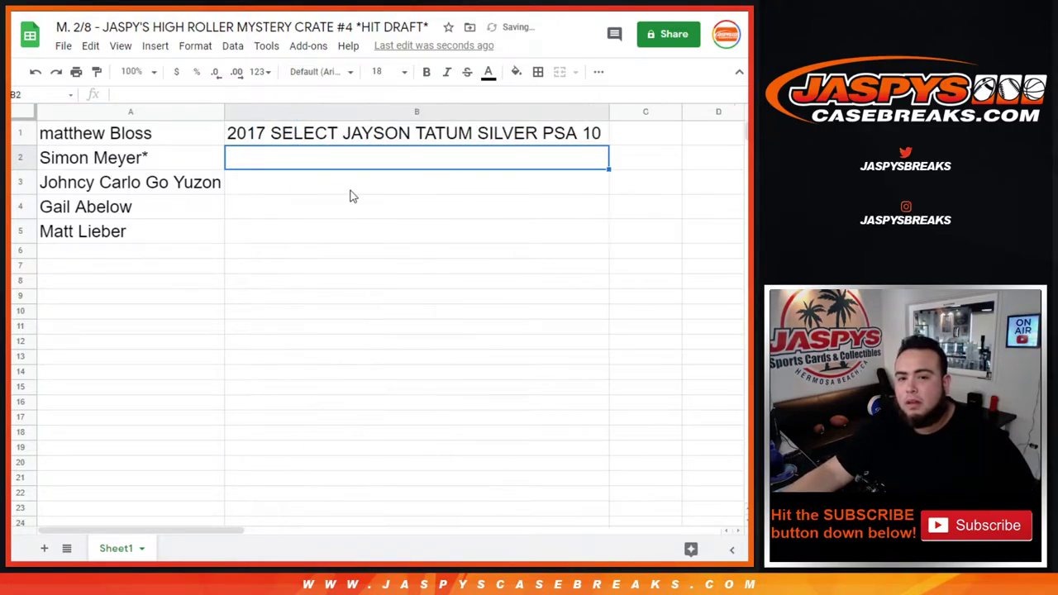
{"action": "left_click", "coordinate": [162, 168]}
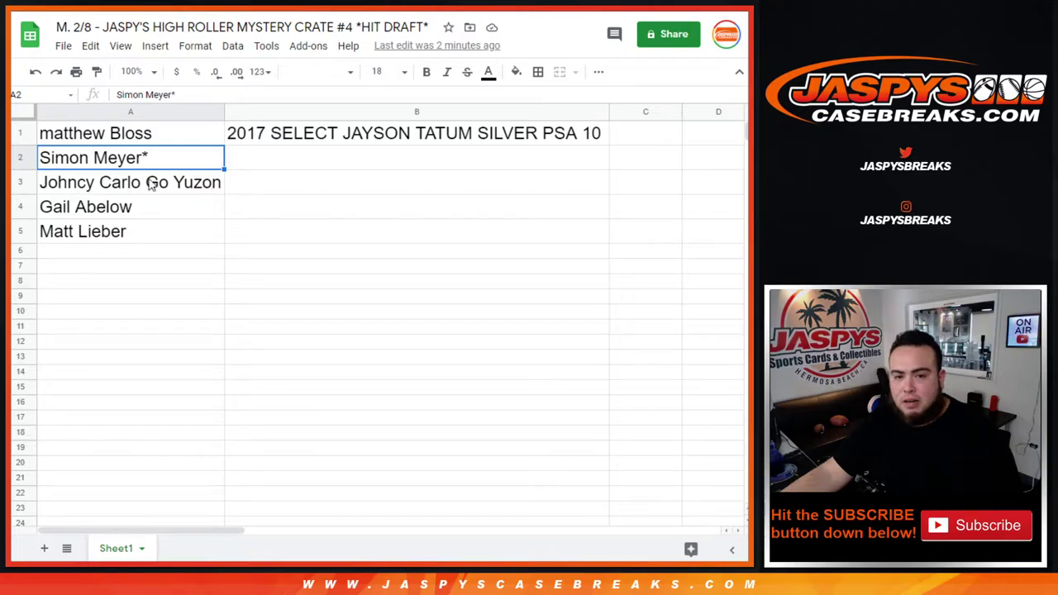
Step: Enter '2019 PRIZM ZION WILLIAMSON PSA 9' in B2
{"action": "left_click", "coordinate": [305, 152]}
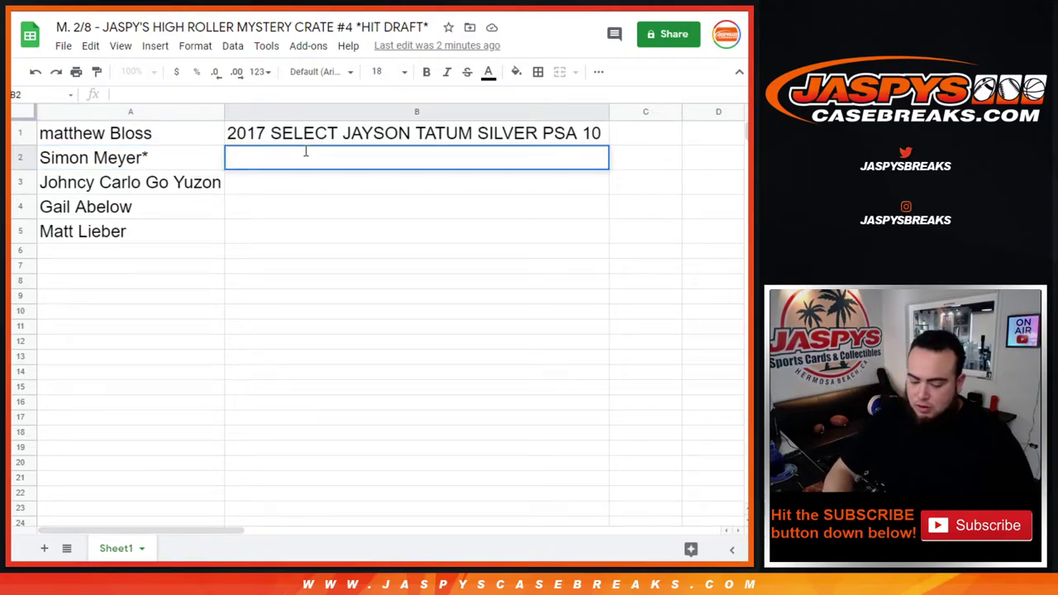
{"action": "type", "text": "2019 PR"}
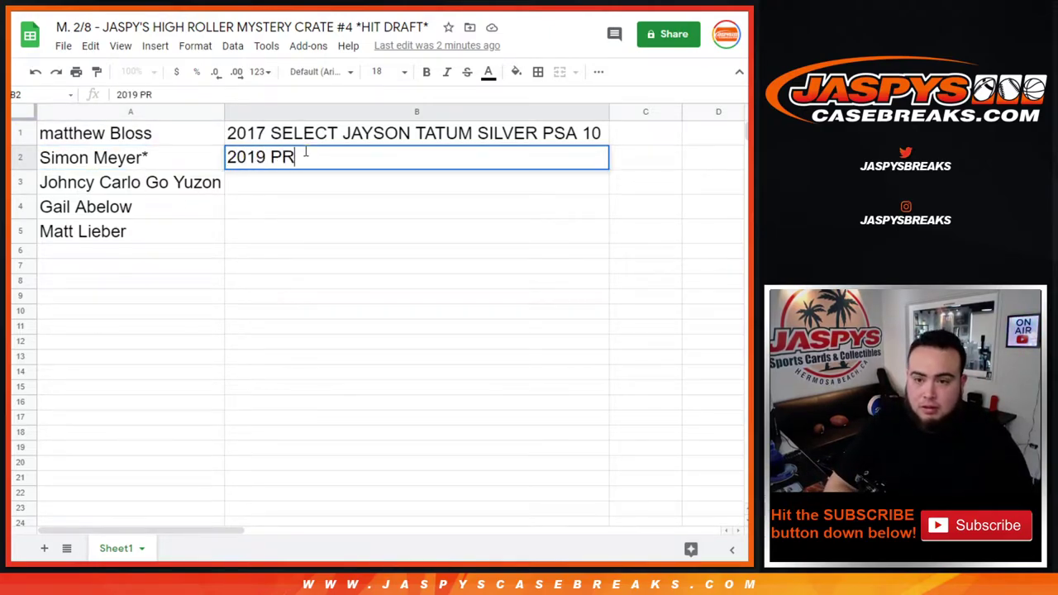
{"action": "type", "text": "IZM Z"}
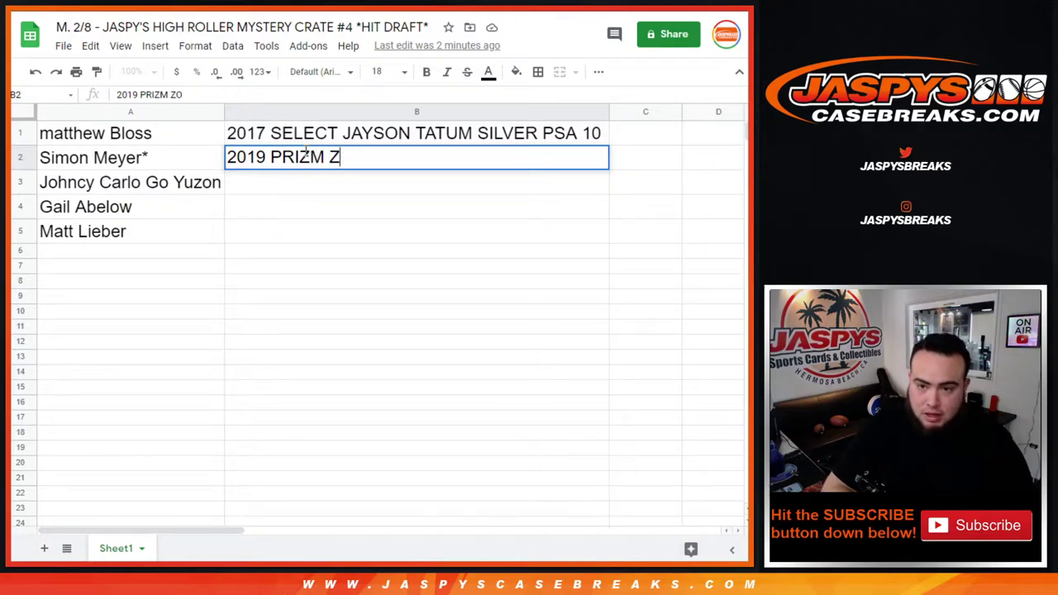
{"action": "type", "text": "IOPN"}
{"action": "key", "text": "BackSpace"}
{"action": "key", "text": "BackSpace"}
{"action": "type", "text": "N "}
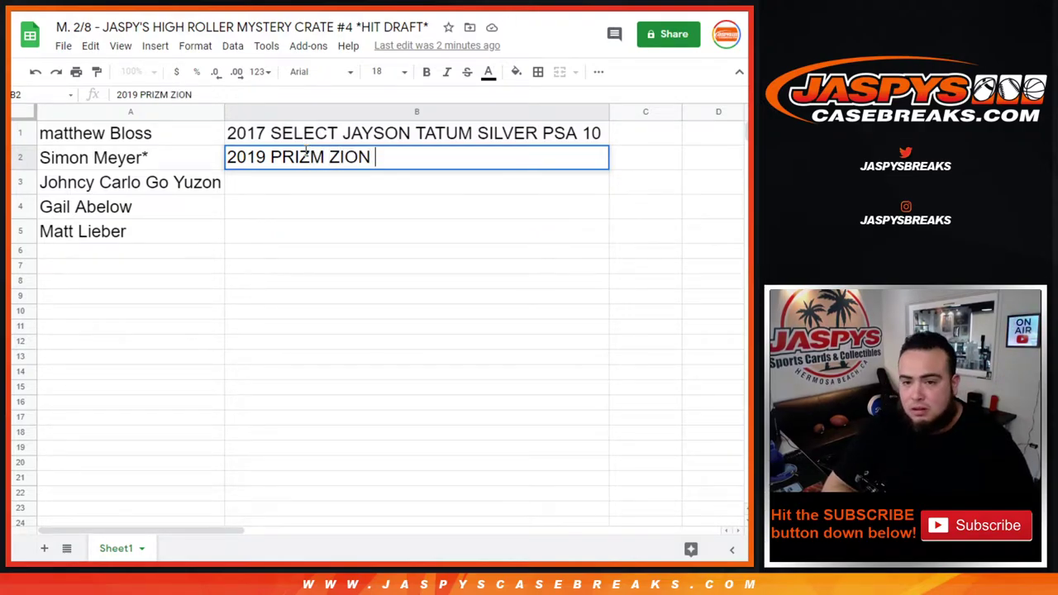
{"action": "type", "text": "WILLIAMSON "}
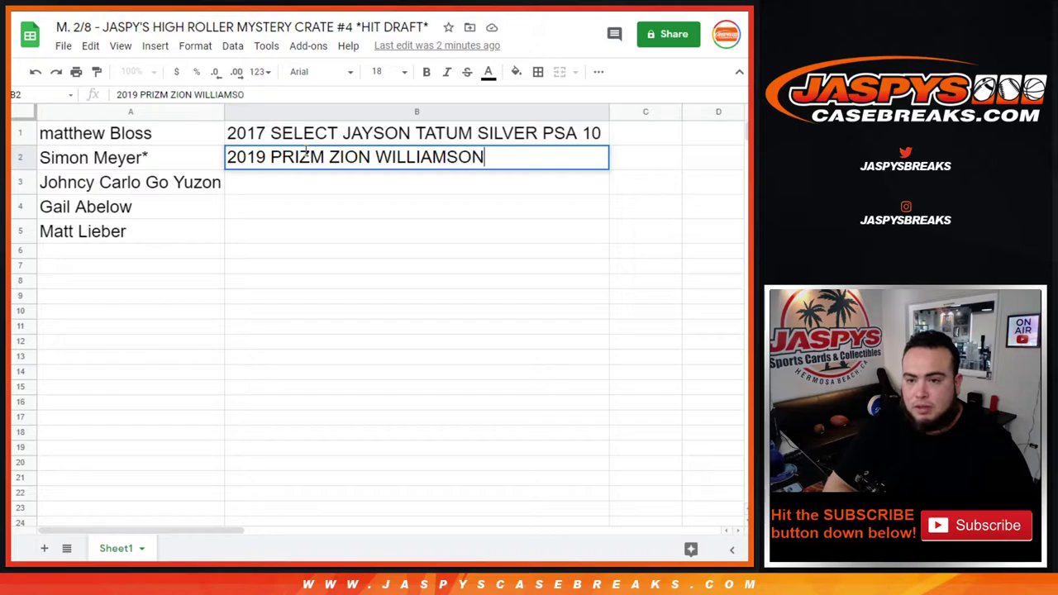
{"action": "type", "text": "PSA 9"}
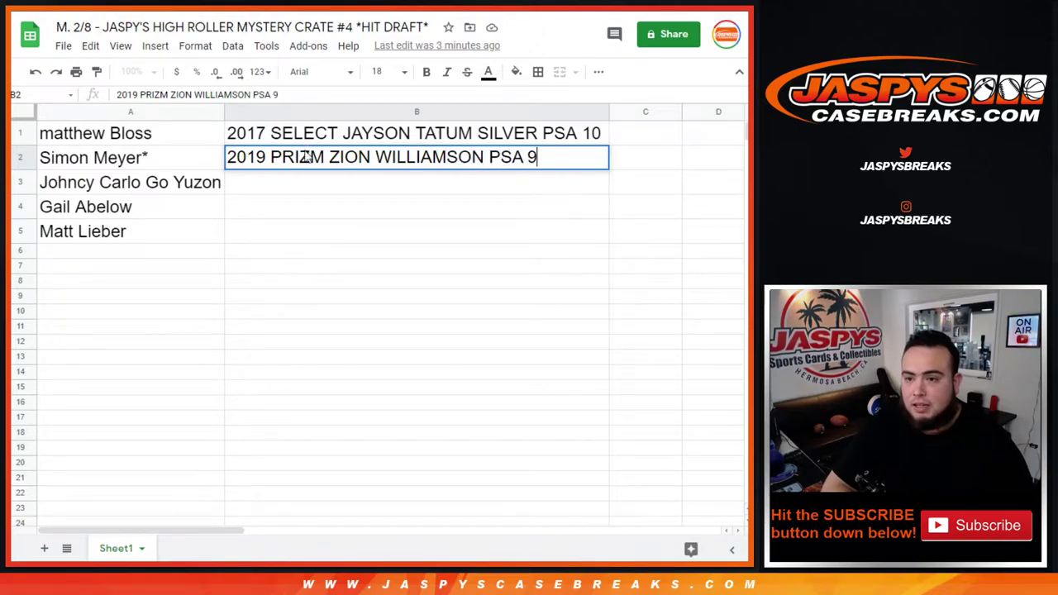
{"action": "key", "text": "Return"}
Step: Insert SILVER before PSA 9 in B2's card entry
{"action": "left_click", "coordinate": [307, 157]}
{"action": "key", "text": "Return"}
{"action": "key", "text": "Left"}
{"action": "key", "text": "Left"}
{"action": "key", "text": "Left"}
{"action": "key", "text": "Left"}
{"action": "key", "text": "Left"}
{"action": "key", "text": "Left"}
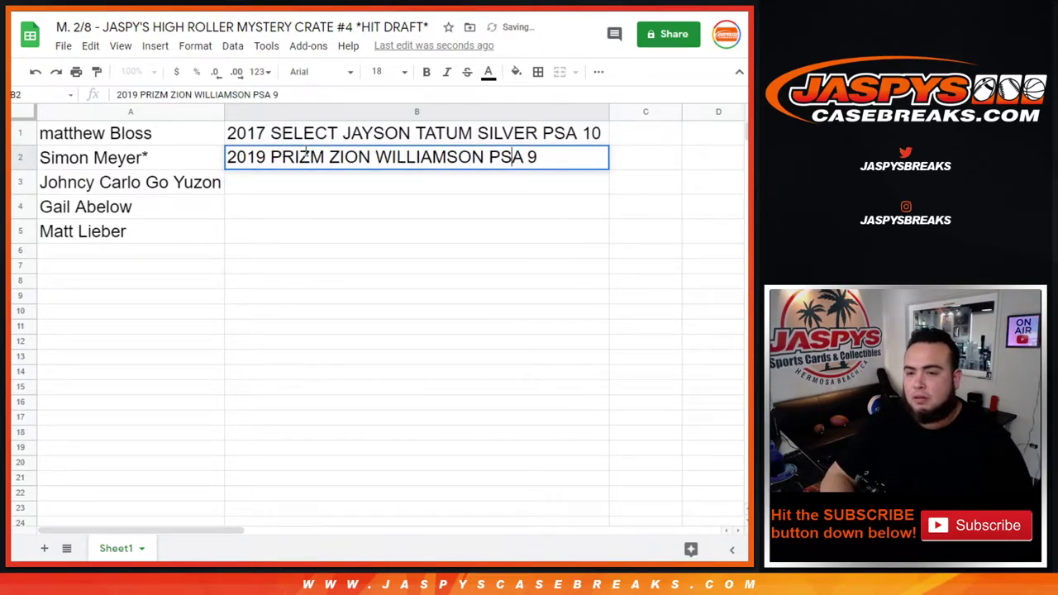
{"action": "type", "text": "SILVER"}
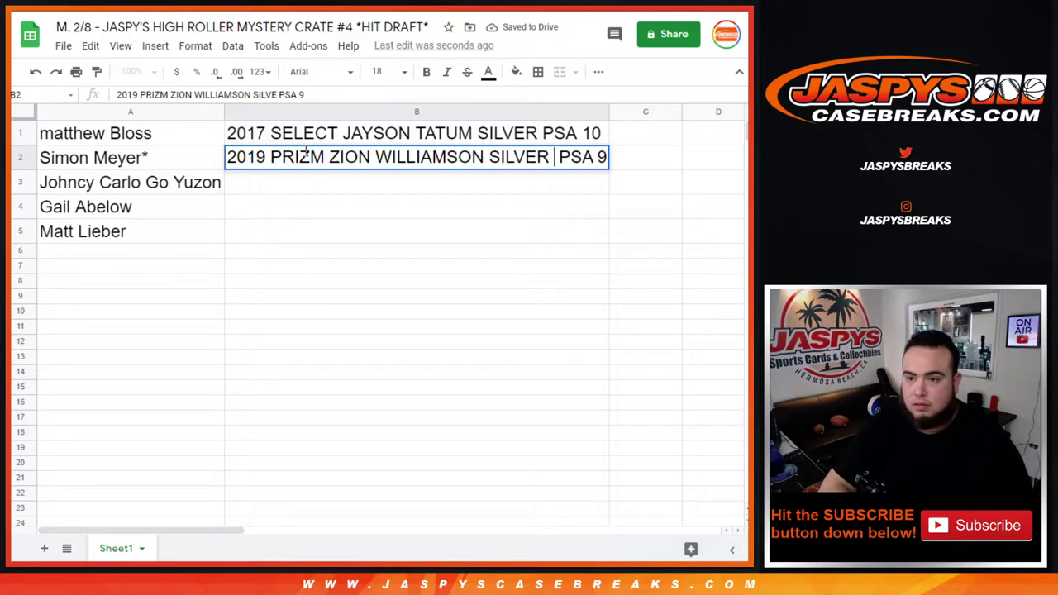
{"action": "key", "text": "BackSpace"}
{"action": "key", "text": "Return"}
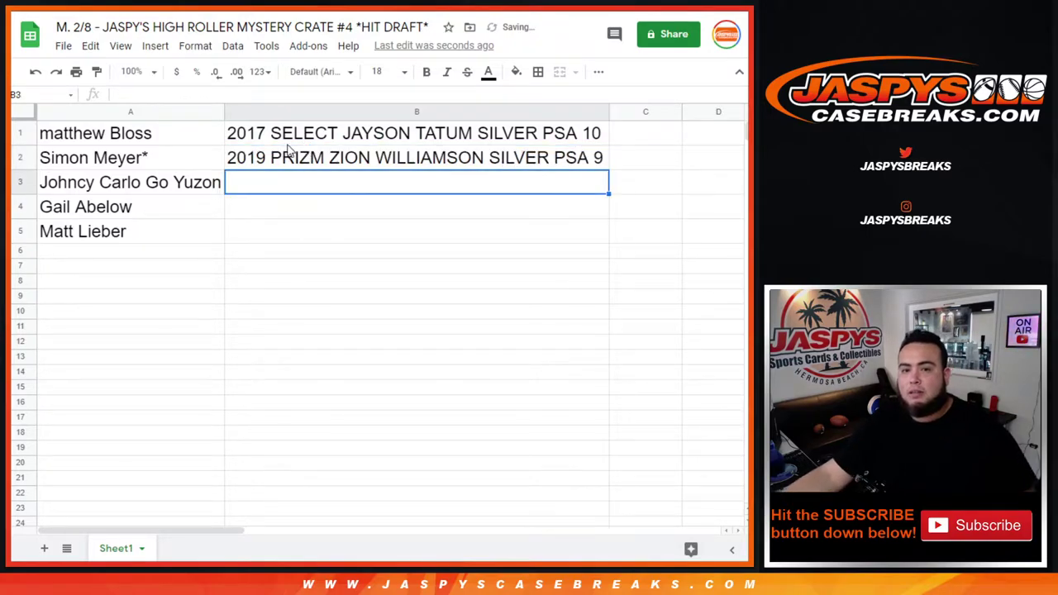